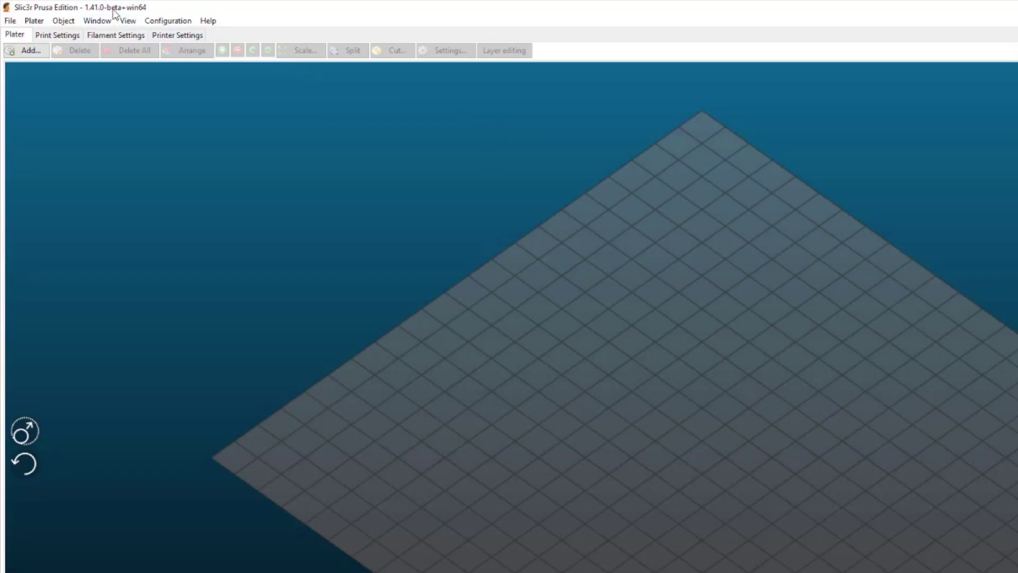
- Change the bed shape's Y size to 1000, making a 210 × 1000 mm bed
left_click(176, 34)
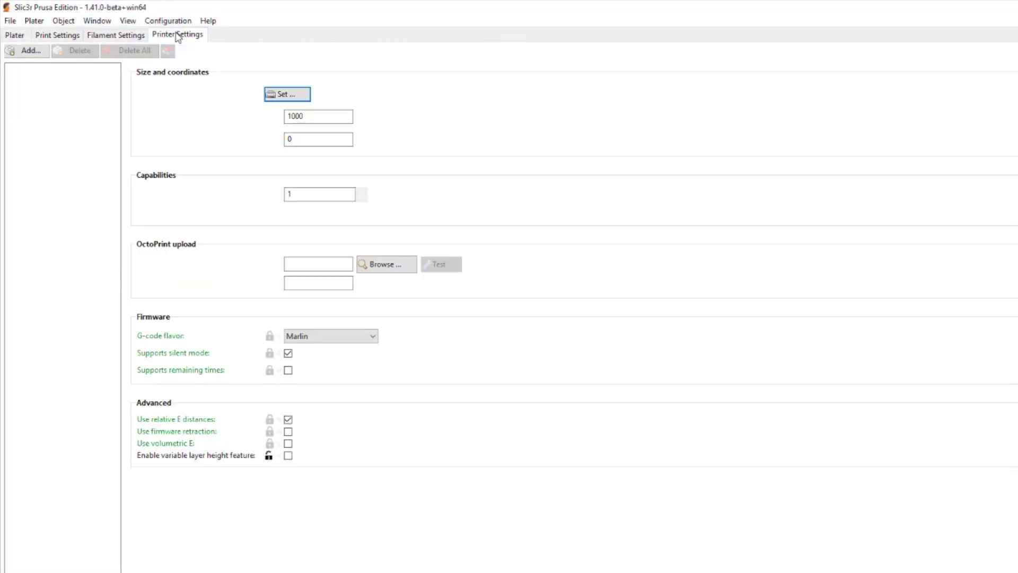
left_click(294, 96)
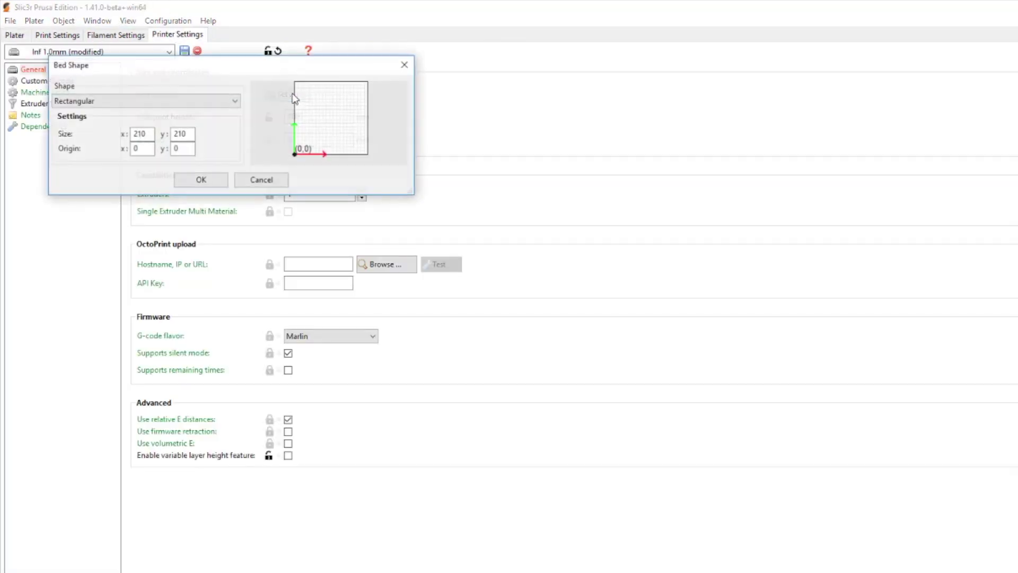
left_click_drag(186, 136, 166, 132)
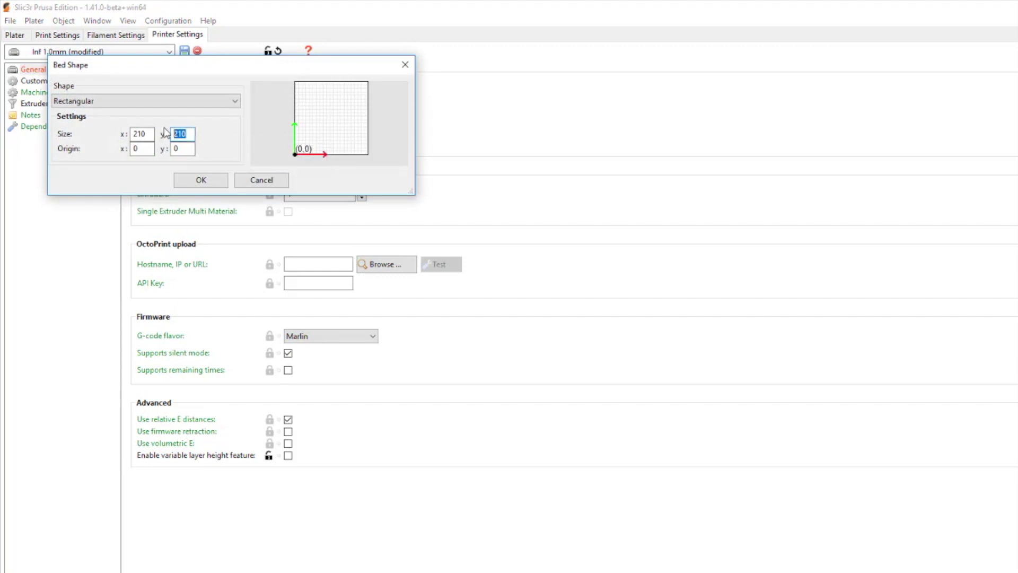
type("1000")
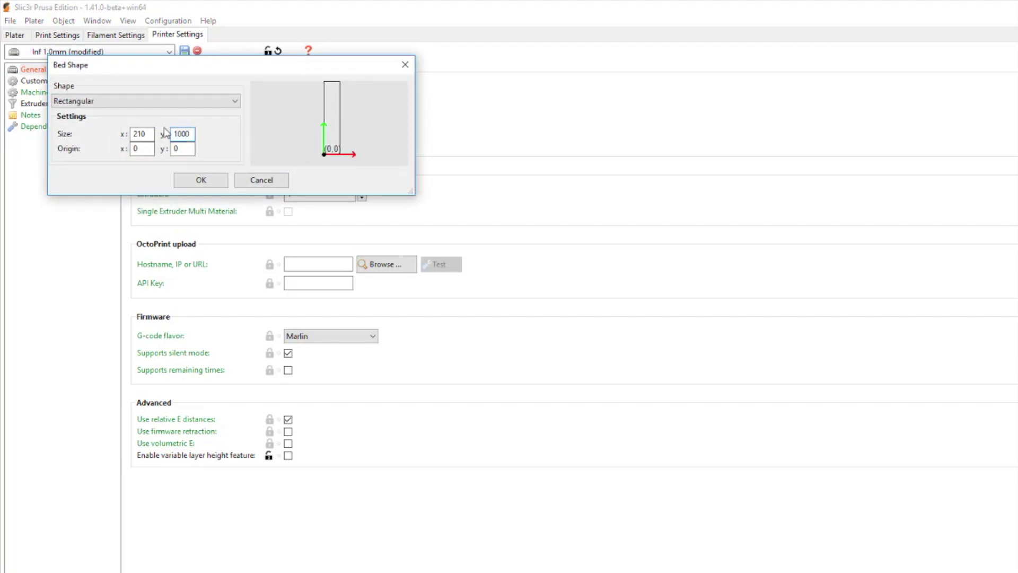
left_click(202, 180)
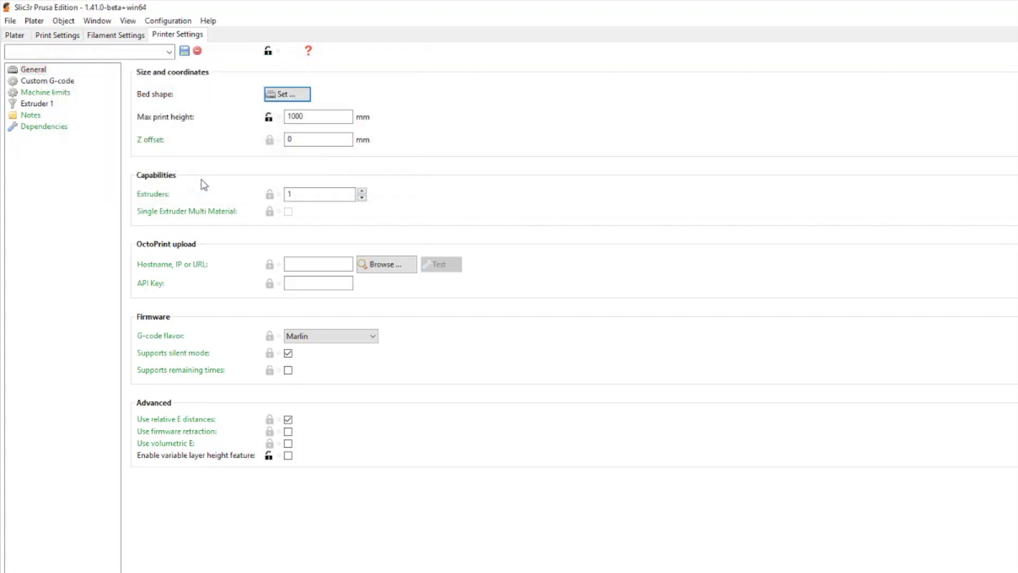
- Save the modified printer settings to the Inf 1.0mm preset
left_click(184, 52)
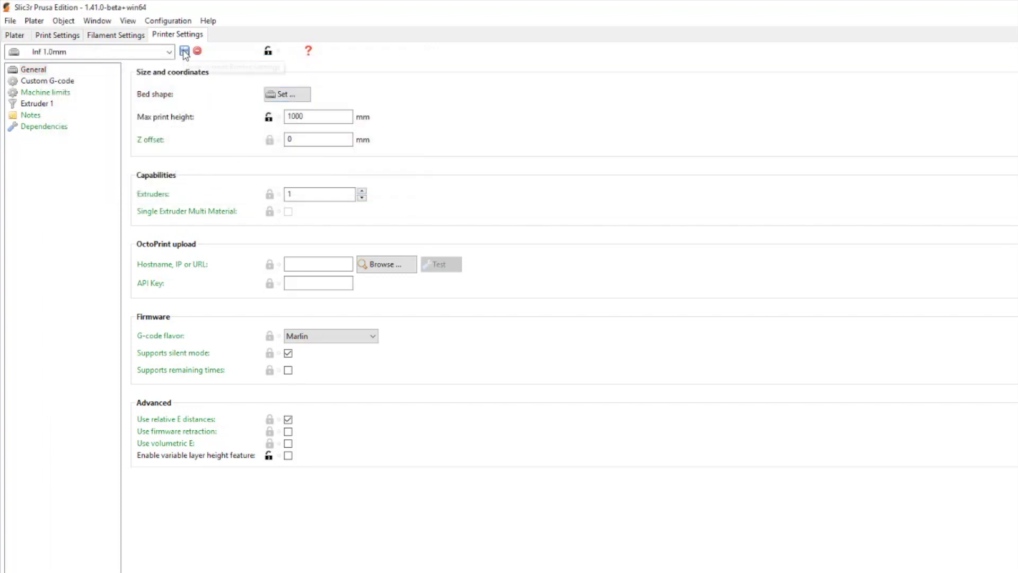
left_click(97, 128)
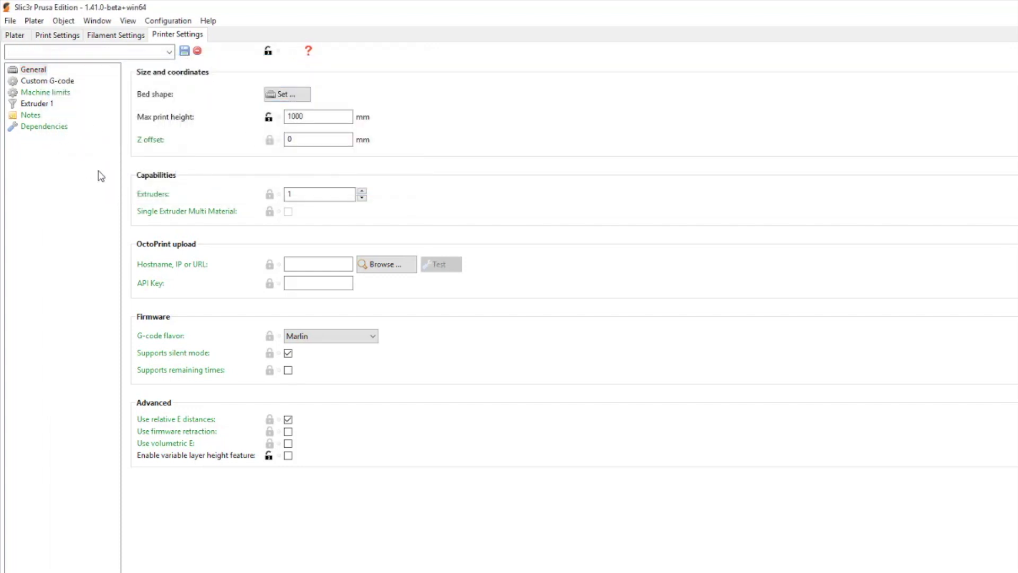
left_click(41, 105)
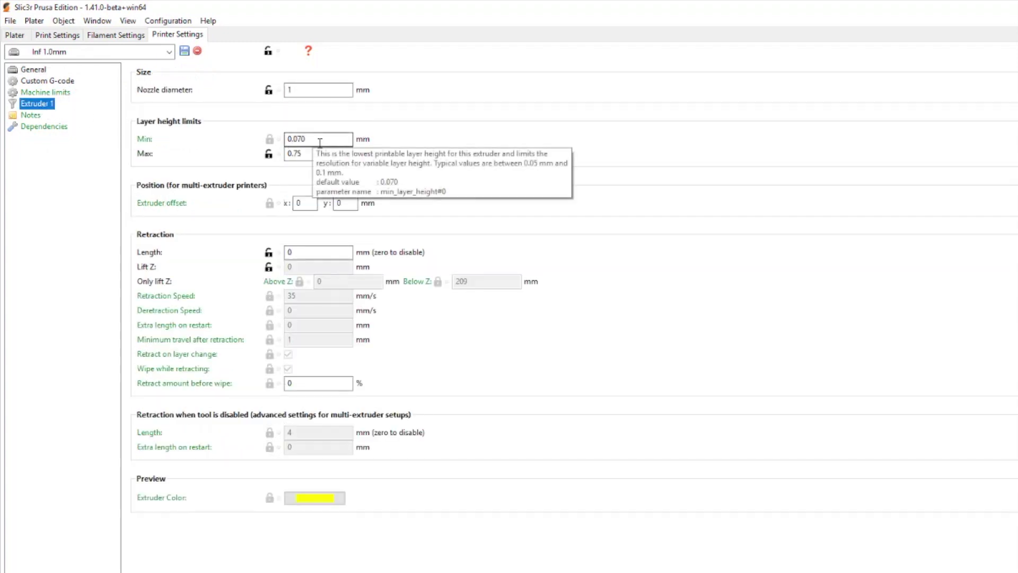
- Verify the 1 mm nozzle diameter and 0.75 mm max layer height, then resave Inf 1.0mm
left_click(295, 89)
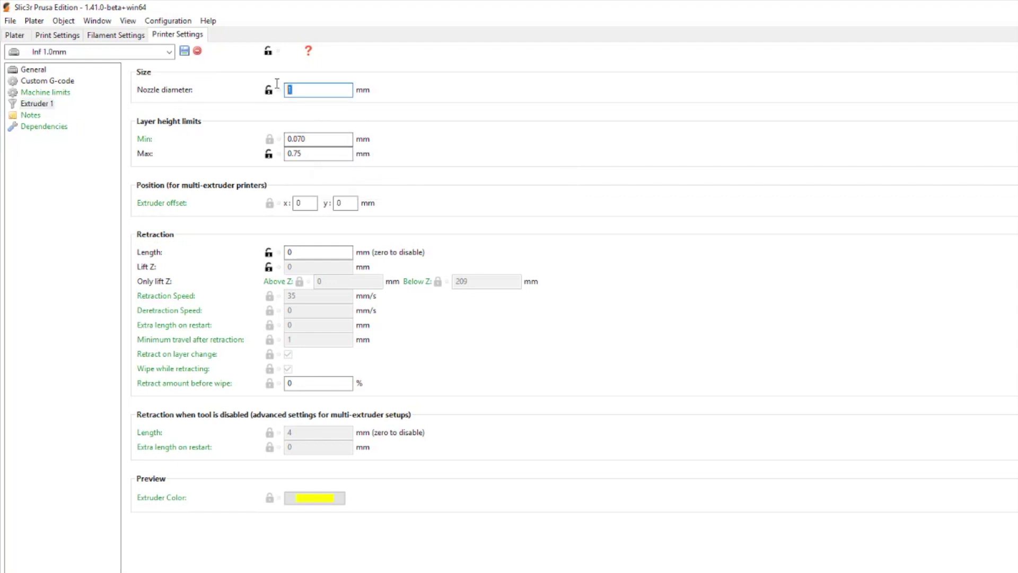
left_click(310, 153)
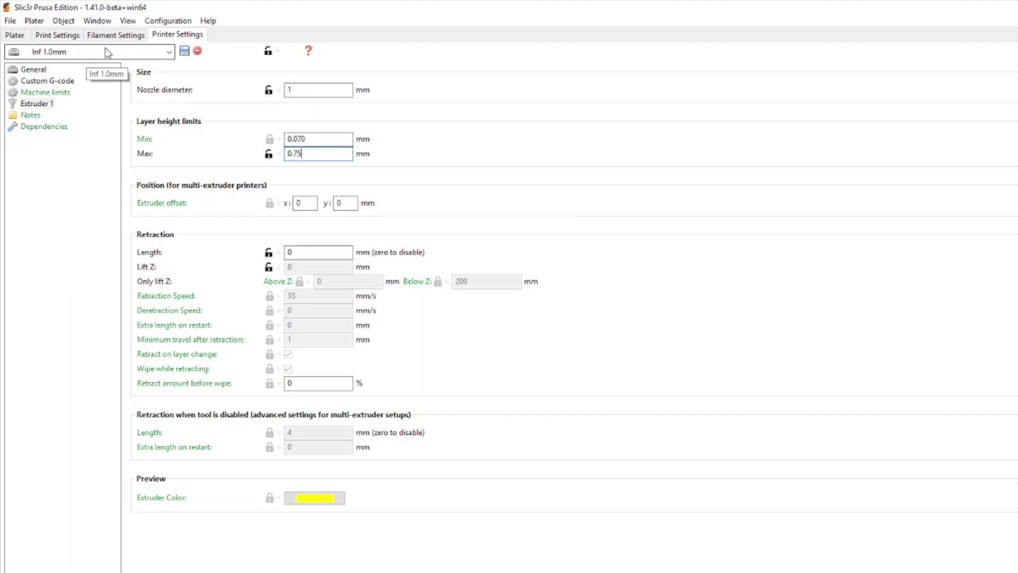
left_click(185, 51)
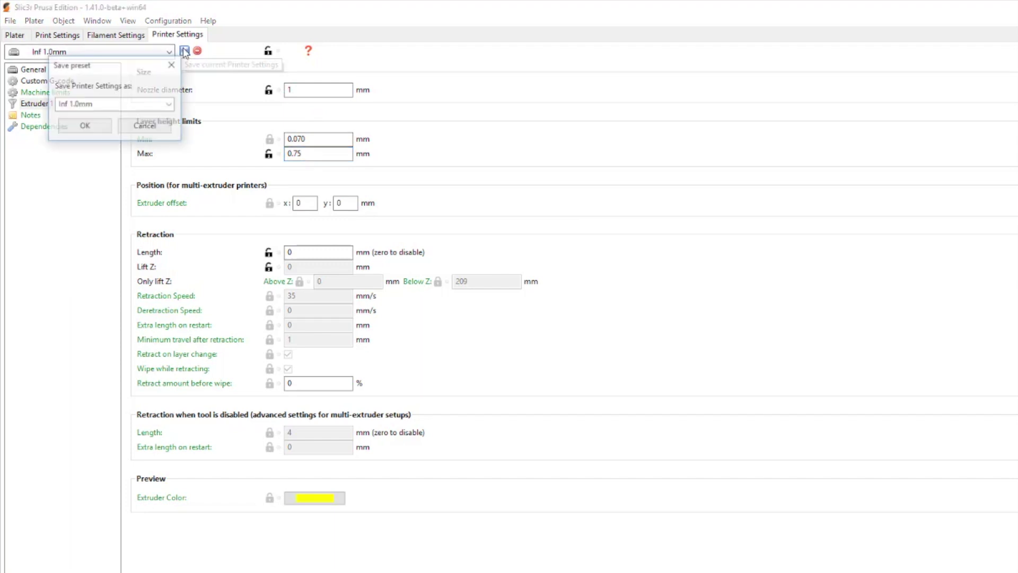
left_click(85, 126)
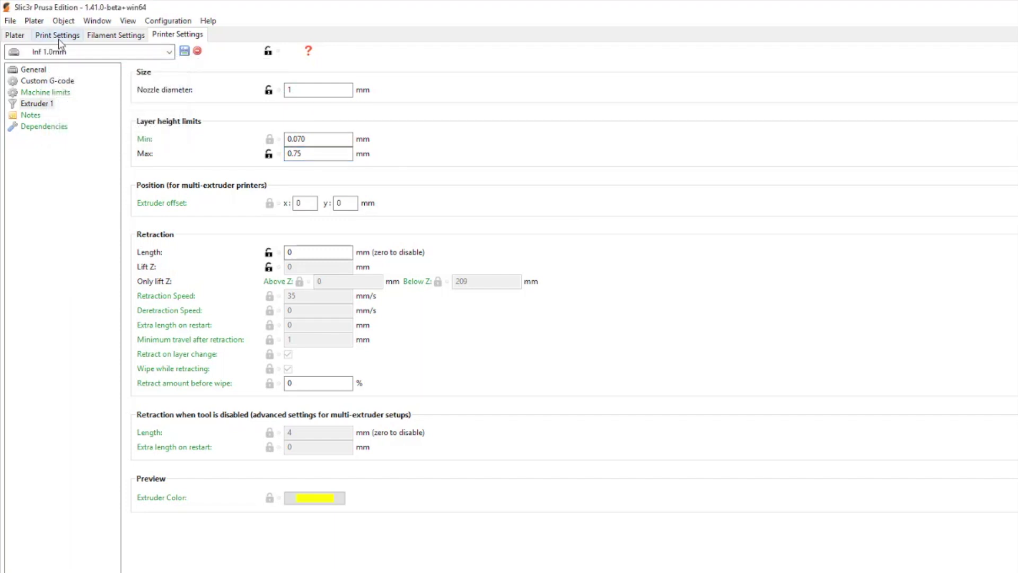
left_click(58, 37)
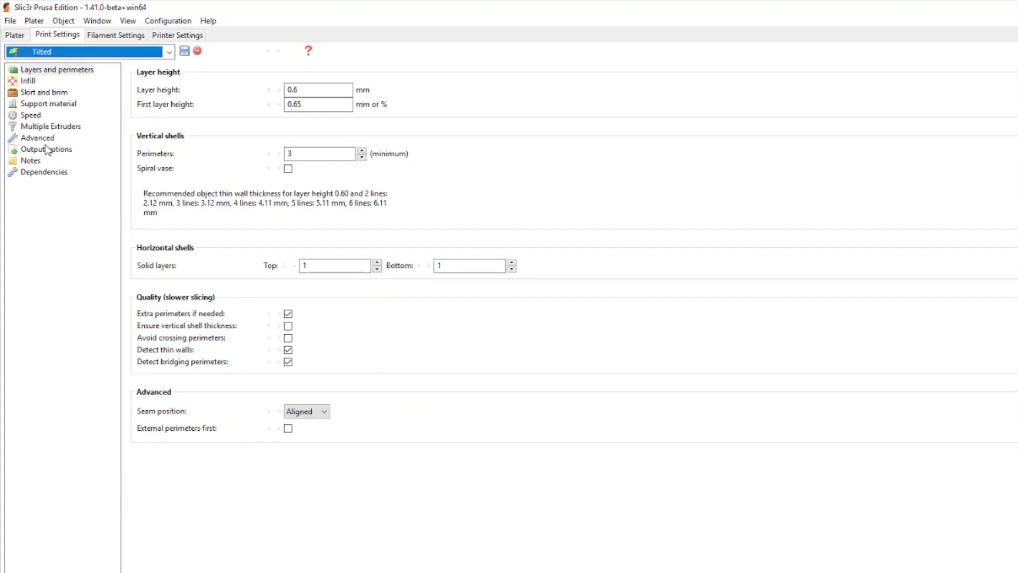
- Keep Gyroid as the fill pattern in the Tilted profile's infill settings
left_click(27, 81)
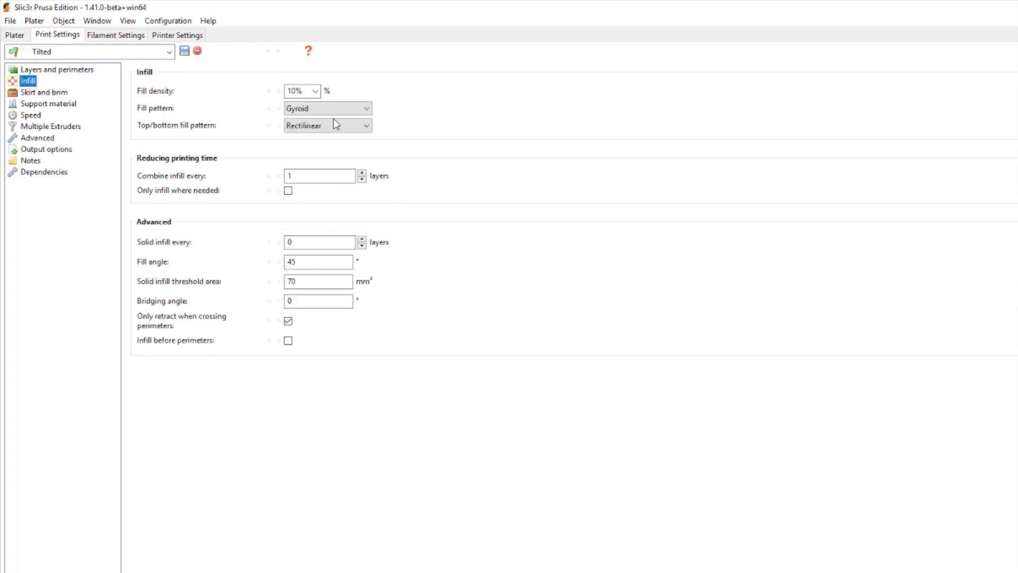
left_click(344, 112)
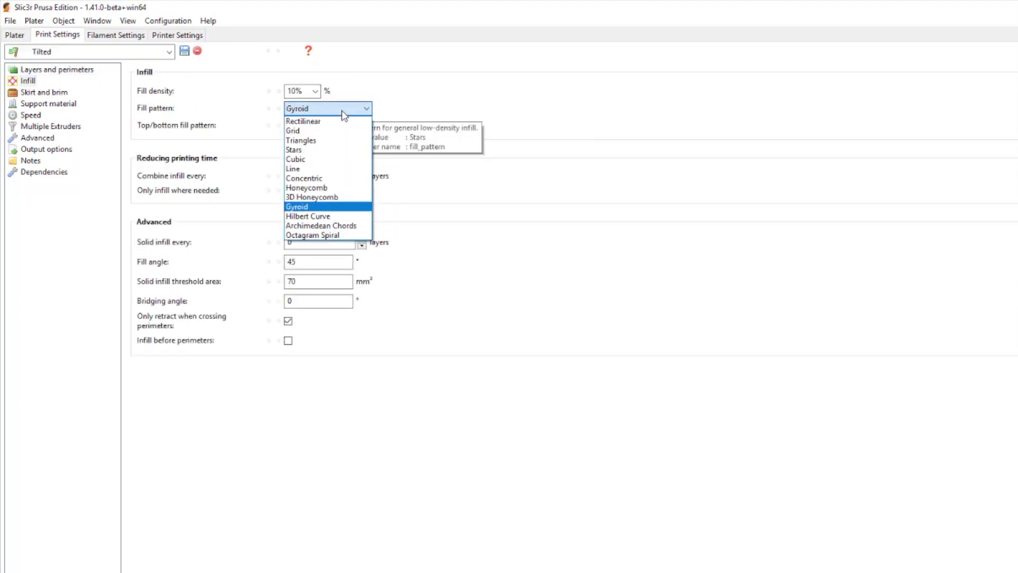
left_click(341, 207)
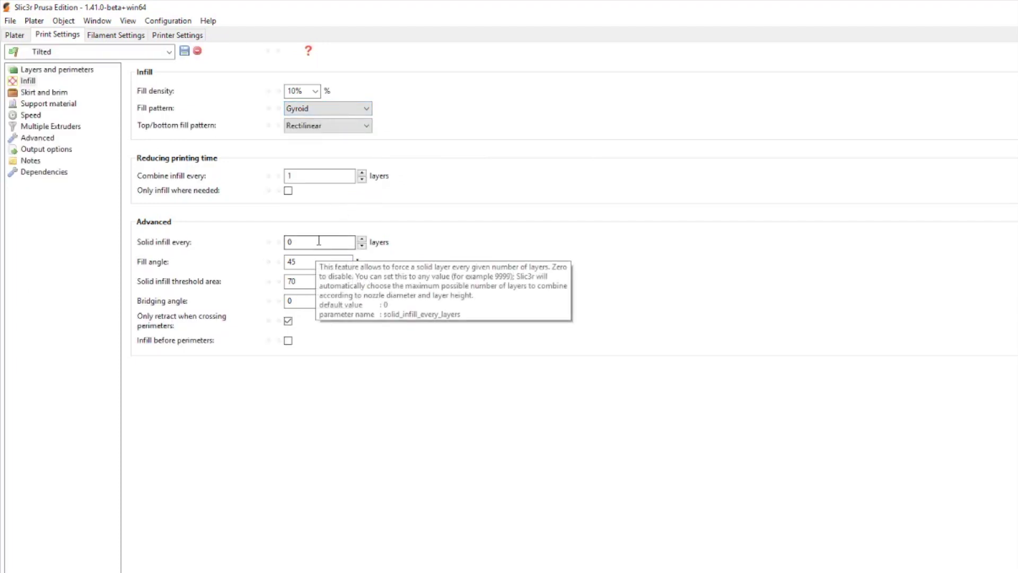
- Check that top and bottom solid layers are each set to 1
left_click(34, 72)
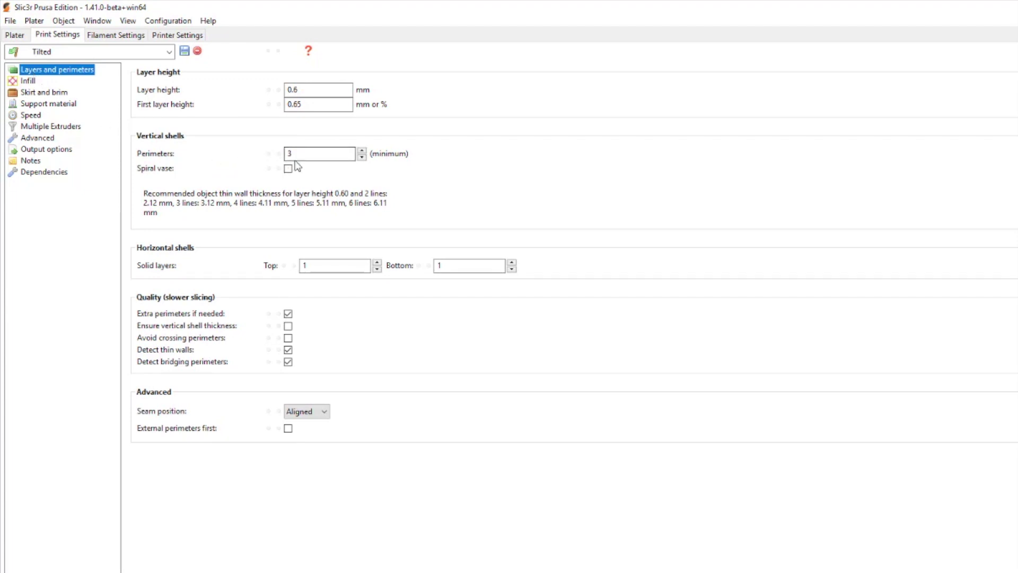
left_click(318, 264)
left_click(454, 264)
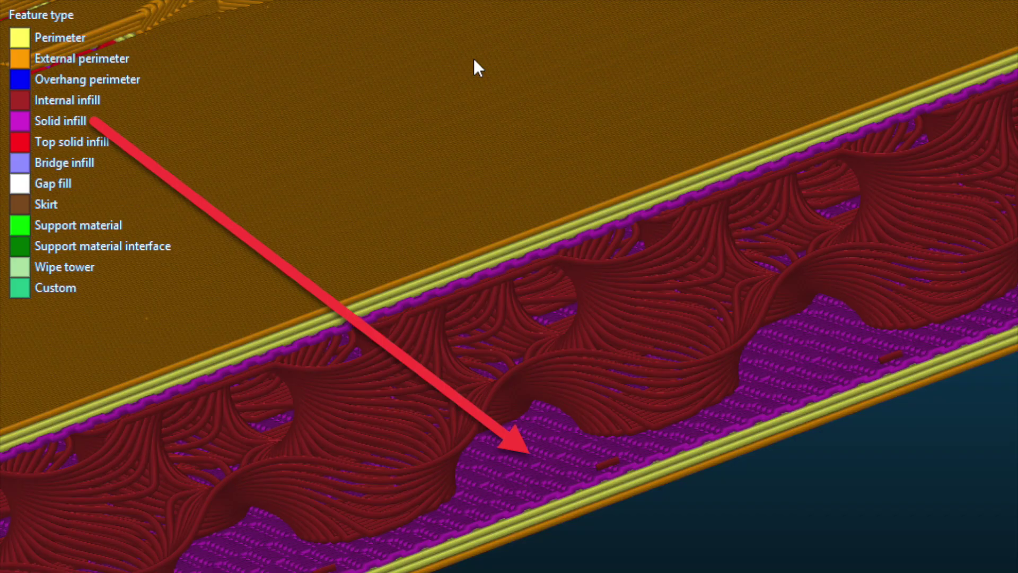
left_click(46, 149)
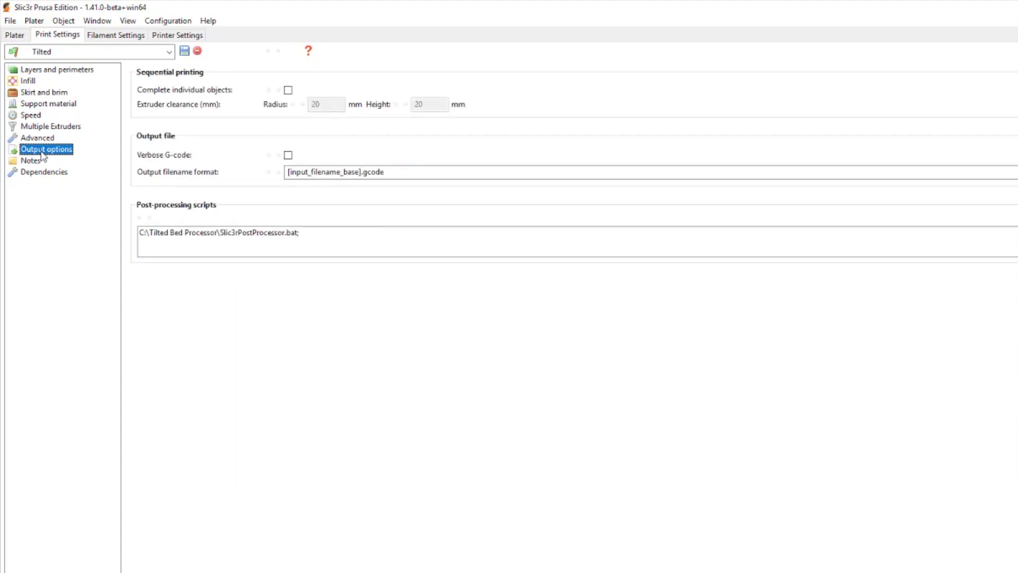
- Remove the trailing semicolon from the Slic3rPostProcessor.bat path and save the Tilted preset
left_click(323, 234)
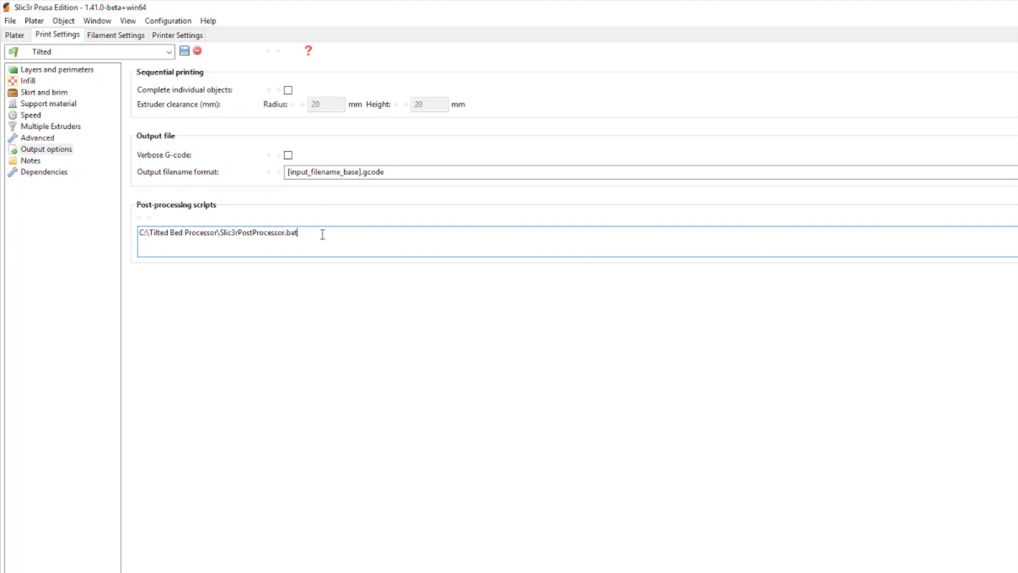
left_click(184, 51)
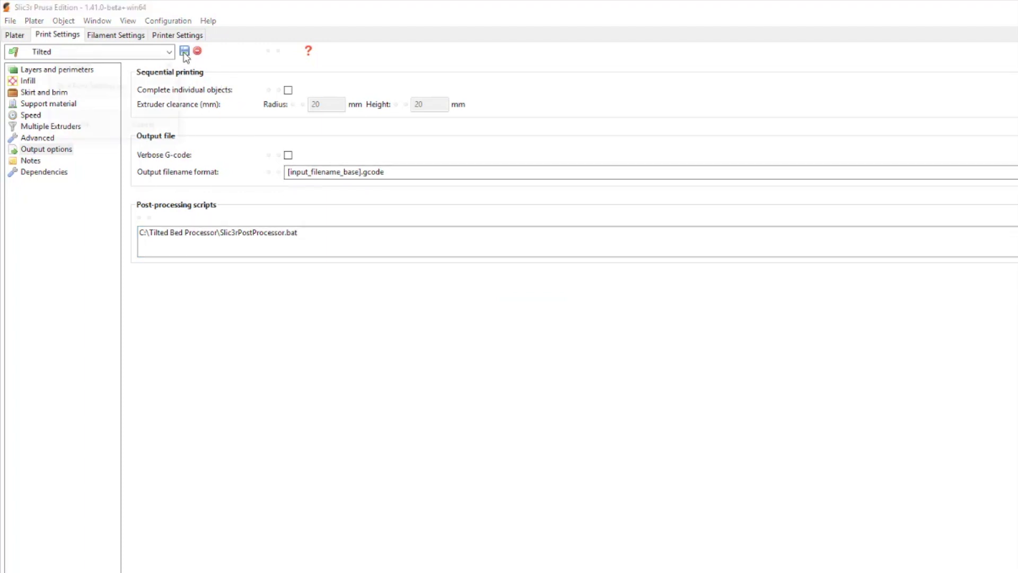
left_click(78, 130)
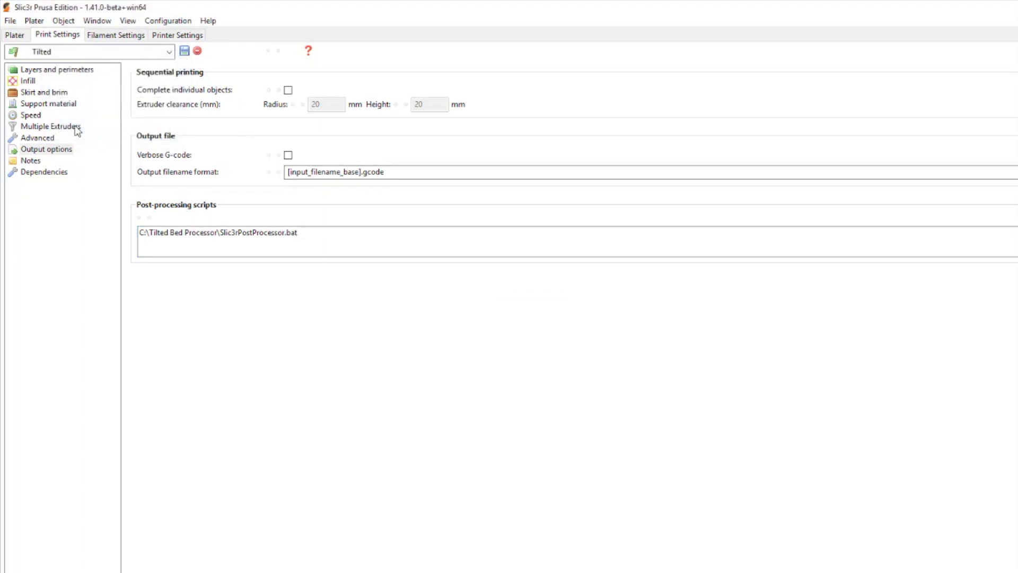
left_click(12, 37)
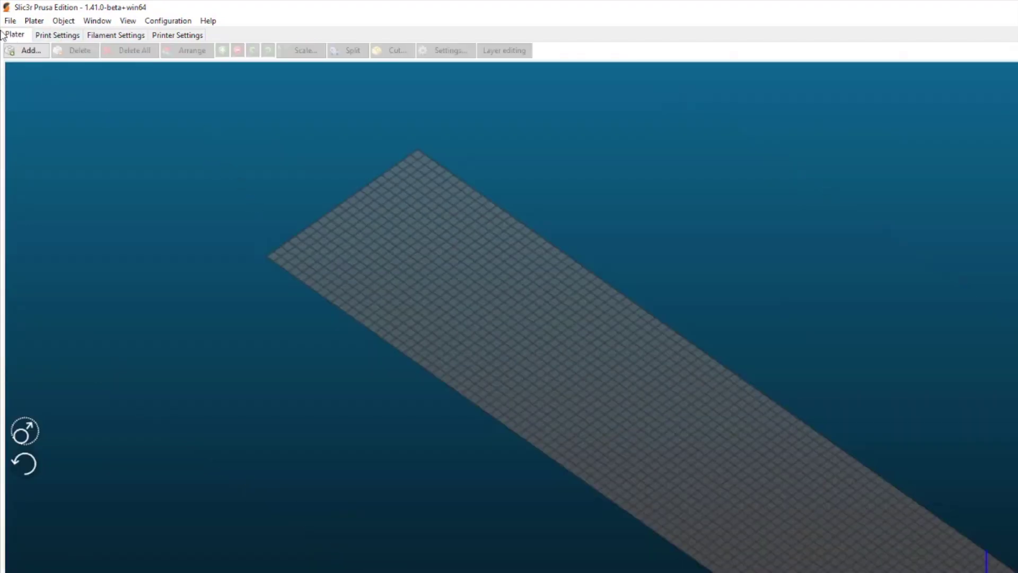
- Load Longboard Deck.stl and rotate it 90° around the X axis
left_click(27, 50)
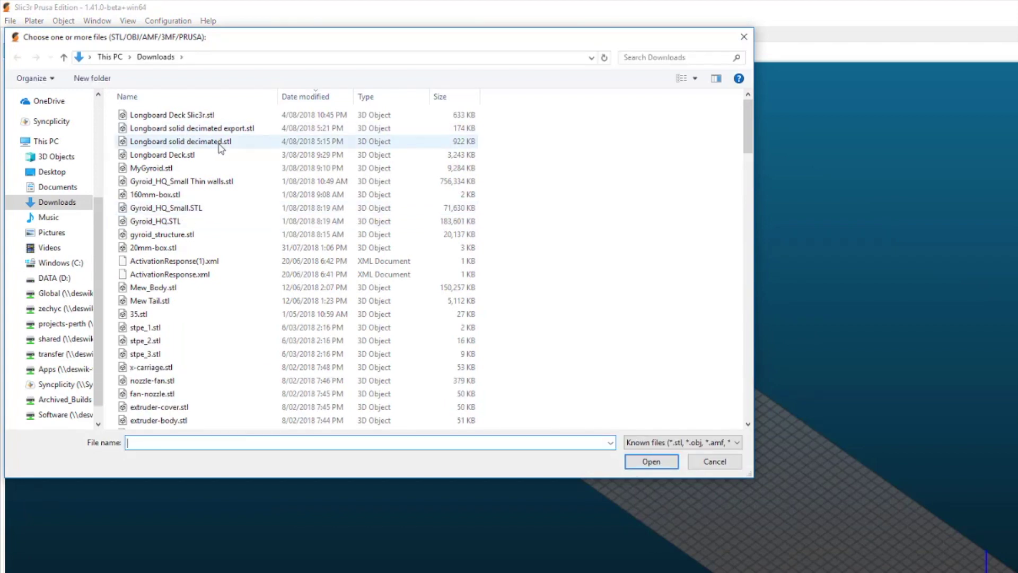
double_click(193, 155)
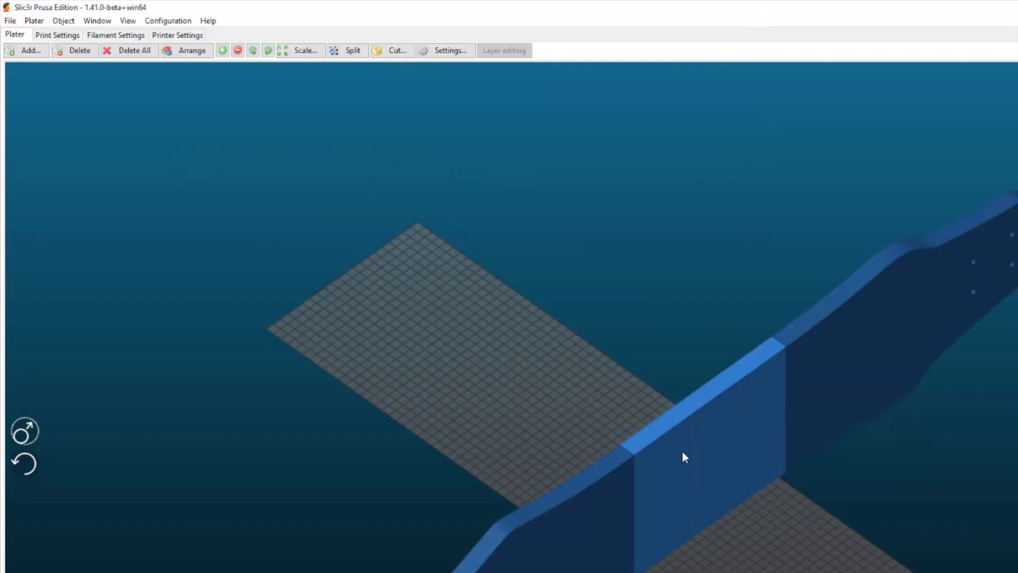
left_click(64, 20)
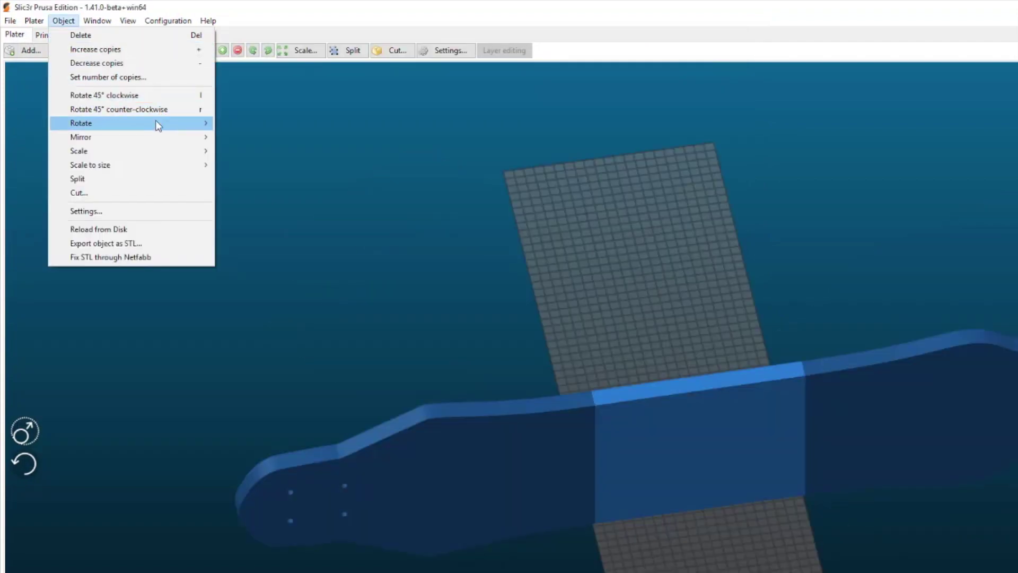
mouse_move(170, 127)
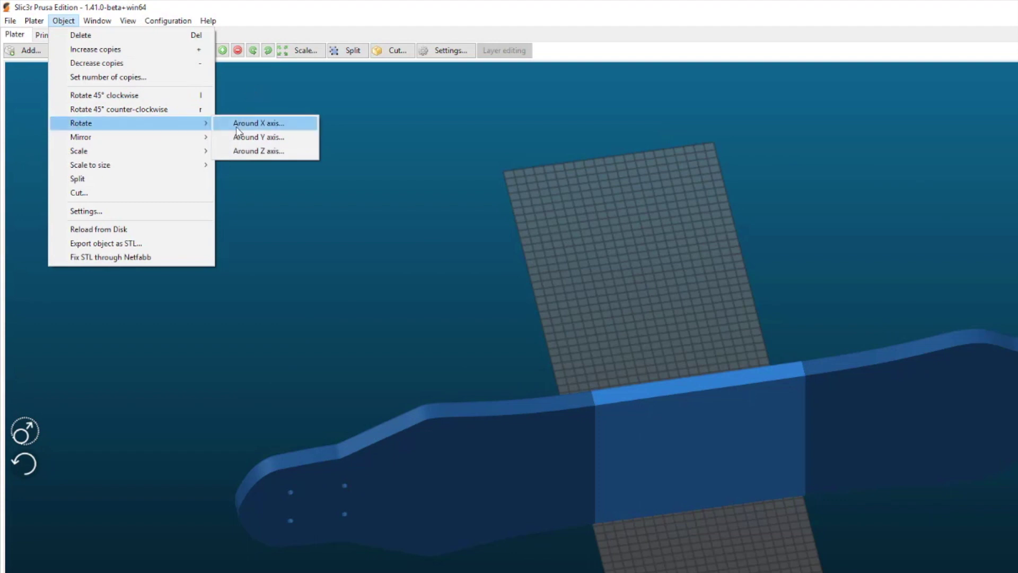
left_click(252, 124)
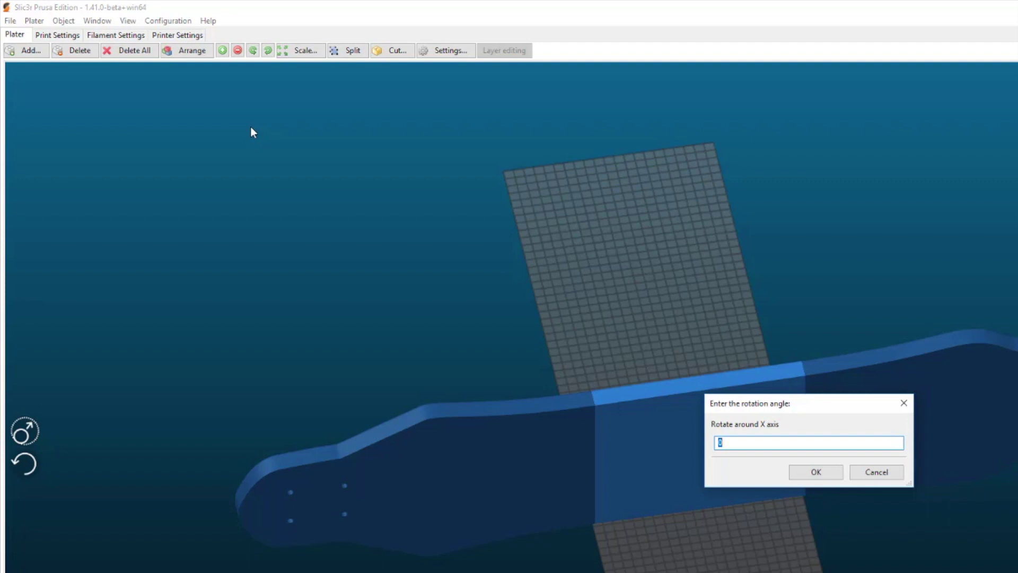
left_click(818, 473)
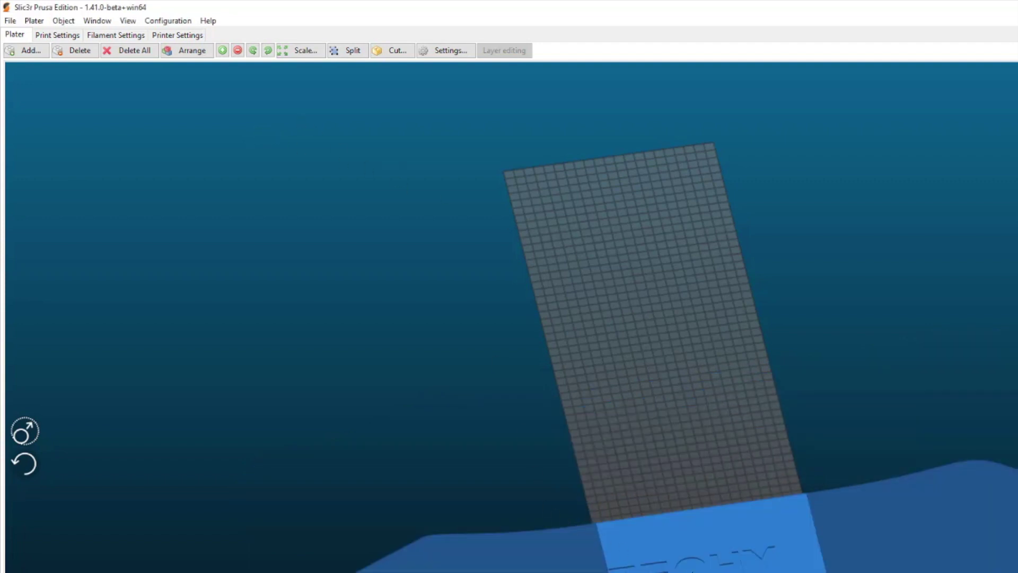
- Turn the deck twice with the toolbar rotate button, then arrange it centred on the bed
left_click(268, 51)
left_click(268, 52)
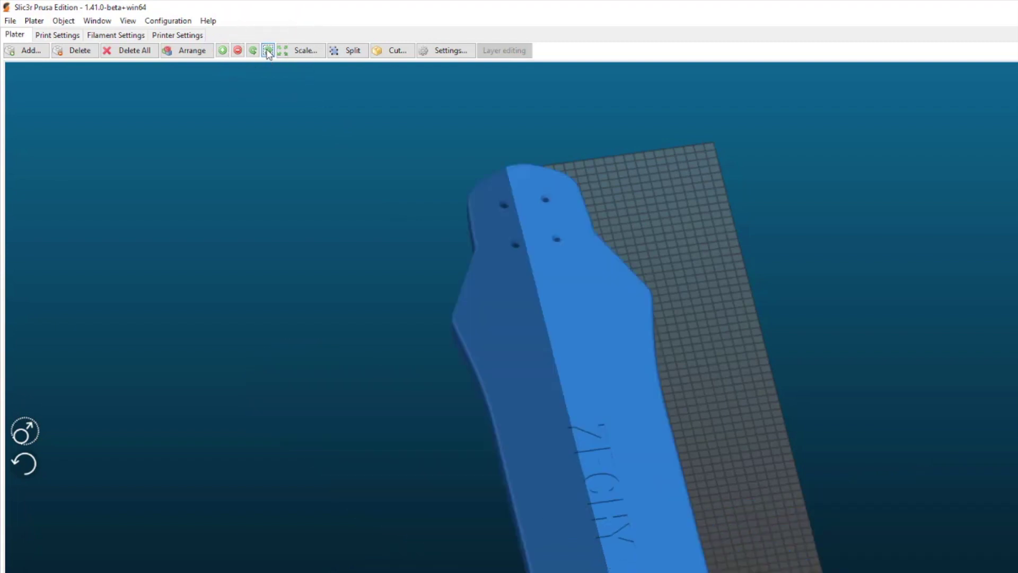
left_click(189, 51)
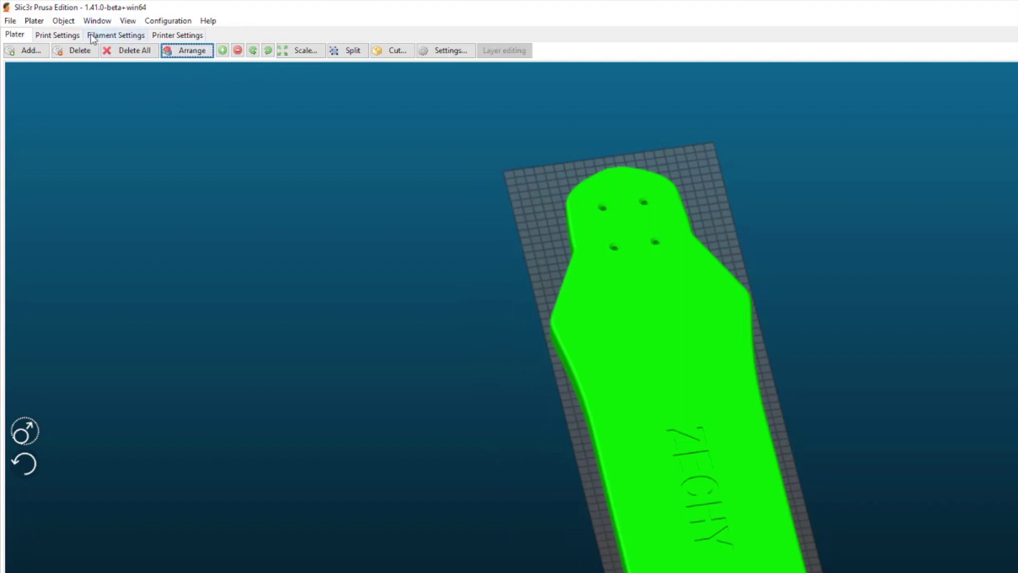
- Rotate the flat-lying deck a further -35° about X so it sits angled over the bed
left_click(63, 21)
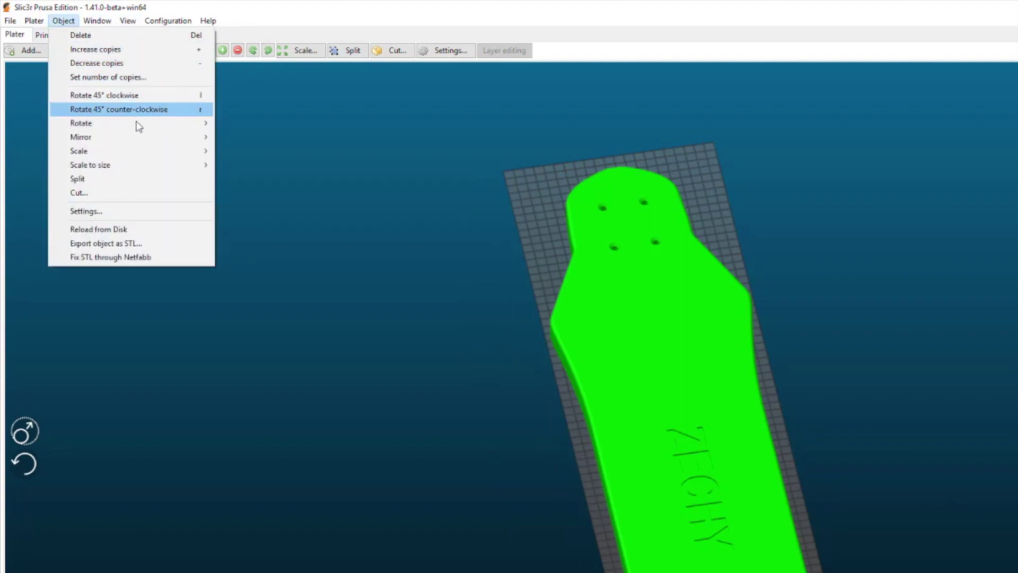
mouse_move(149, 124)
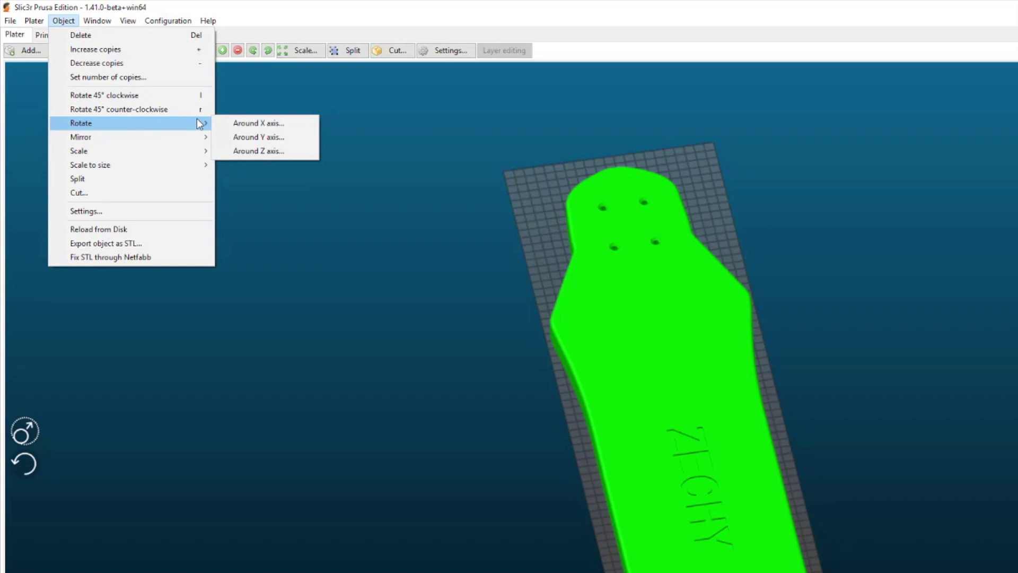
left_click(252, 123)
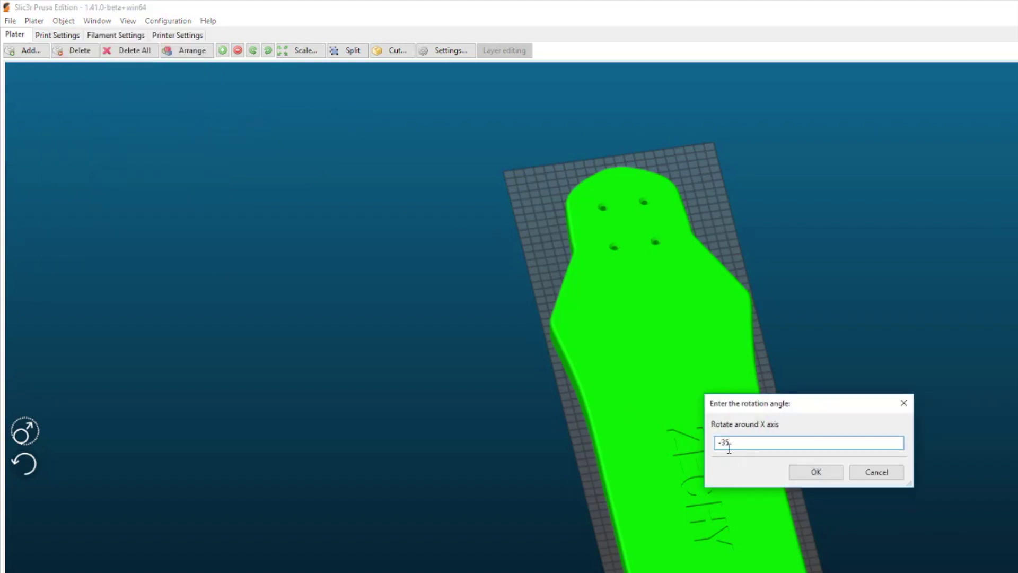
left_click(808, 477)
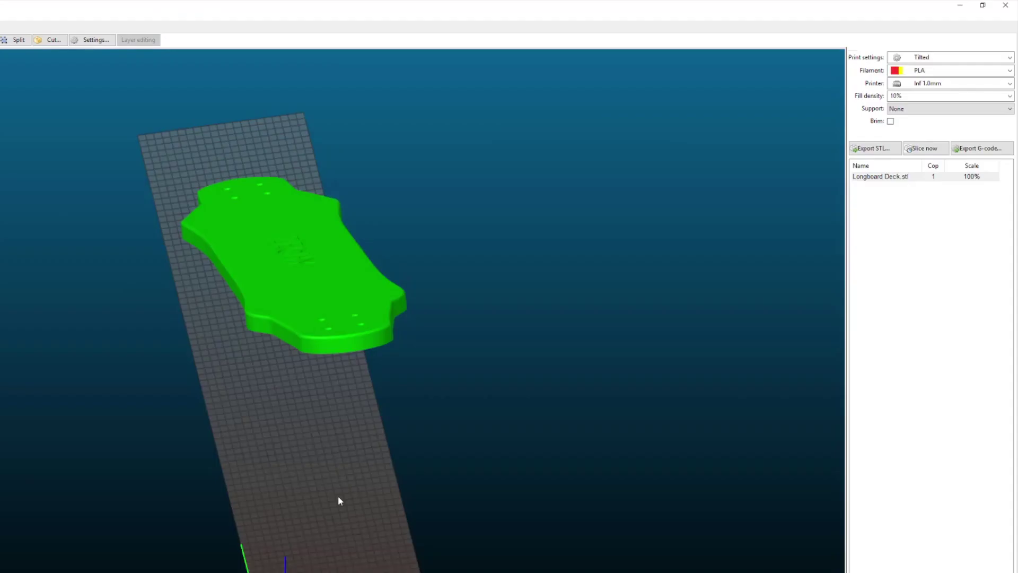
- Keep 10% fill density with no support and slice the 201.18 × 777.57 × 553.18 tilted deck
left_click_drag(338, 495, 374, 483)
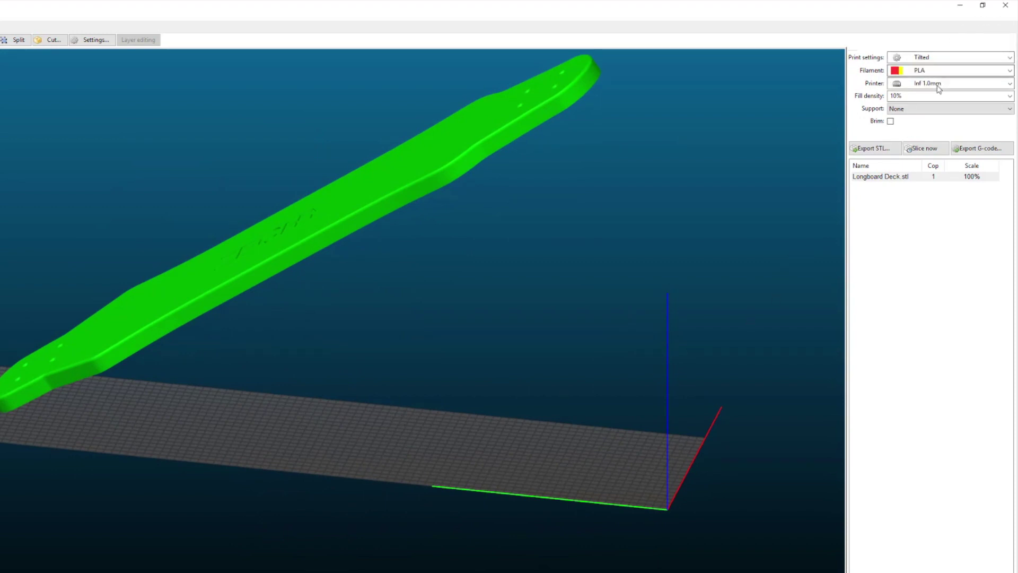
left_click(1010, 96)
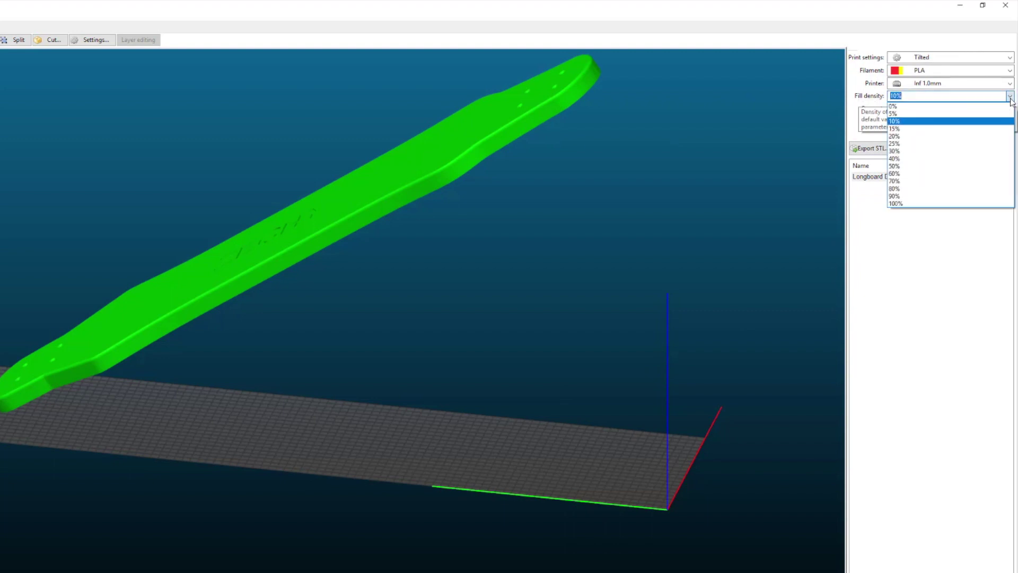
left_click(955, 121)
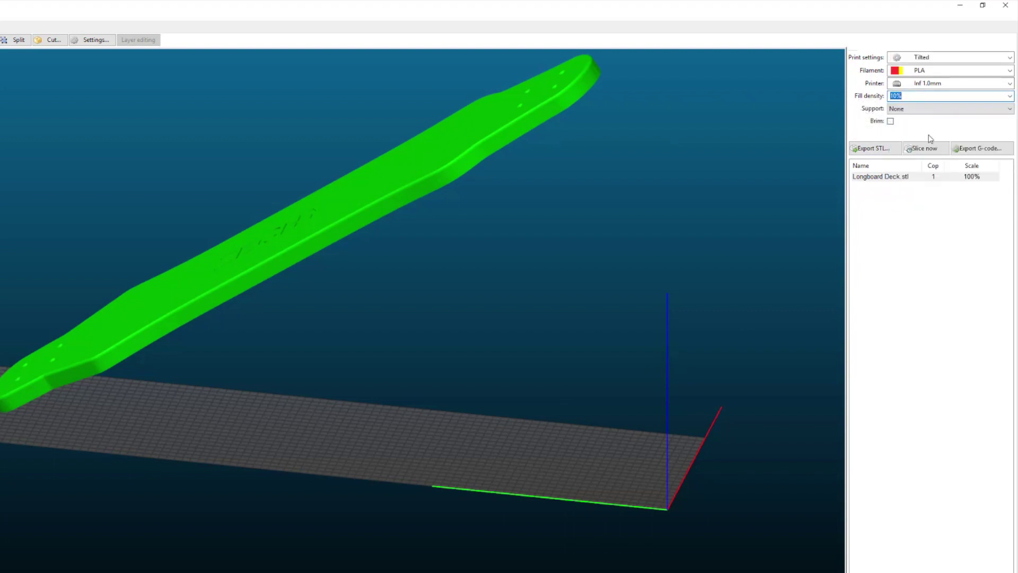
left_click(918, 151)
left_click(285, 460)
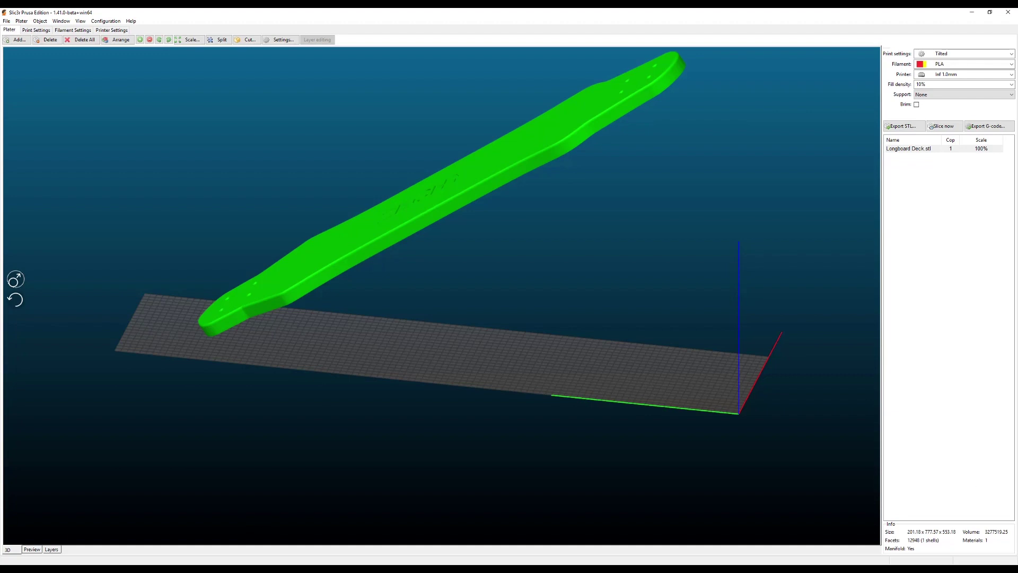
- Export G-code replacing Longboard Deck Slic3r 0.6.gcode, letting the post-processor run to completion
left_click(987, 127)
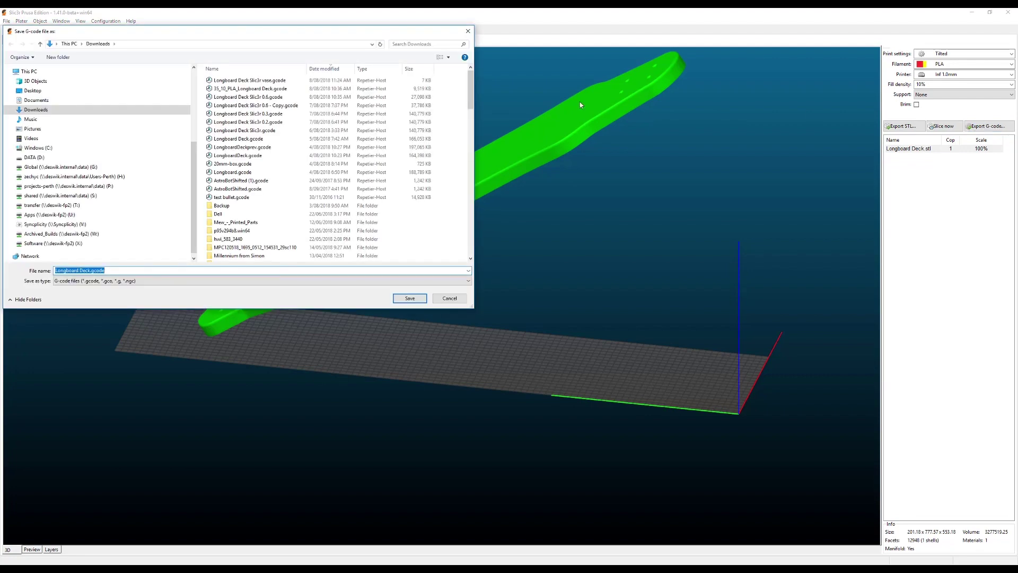
left_click(265, 97)
left_click(410, 299)
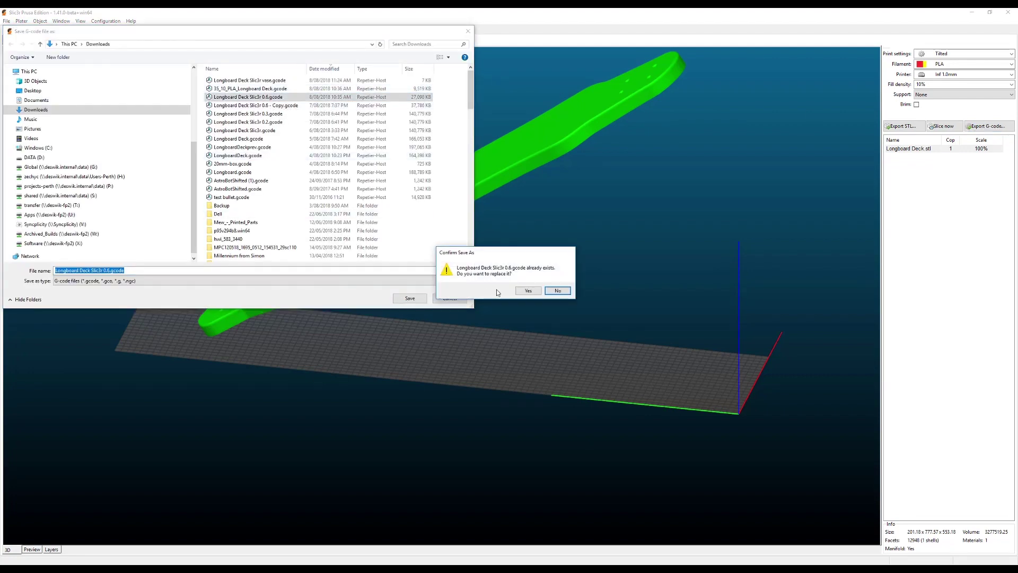
left_click(523, 289)
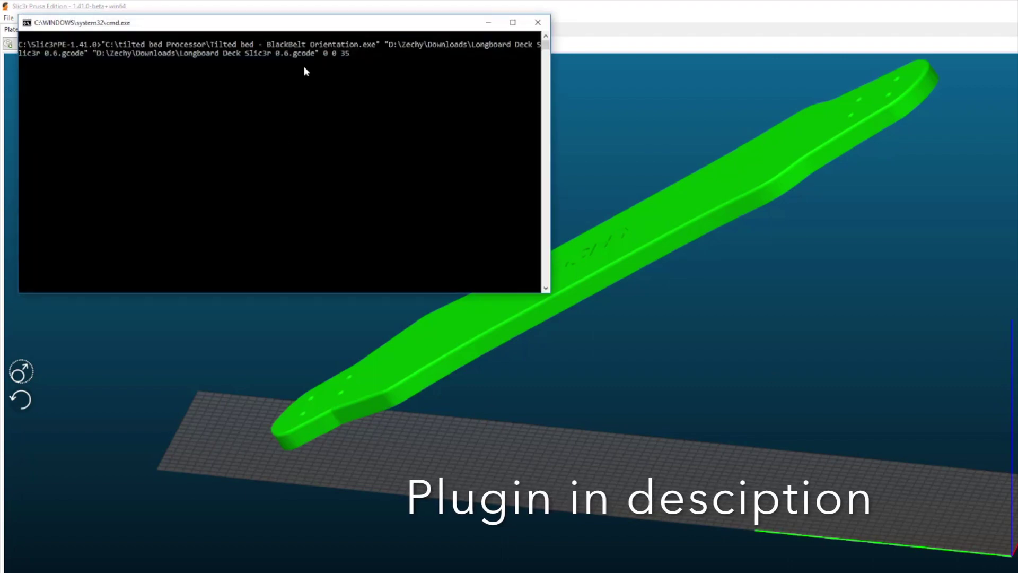
left_click(303, 67)
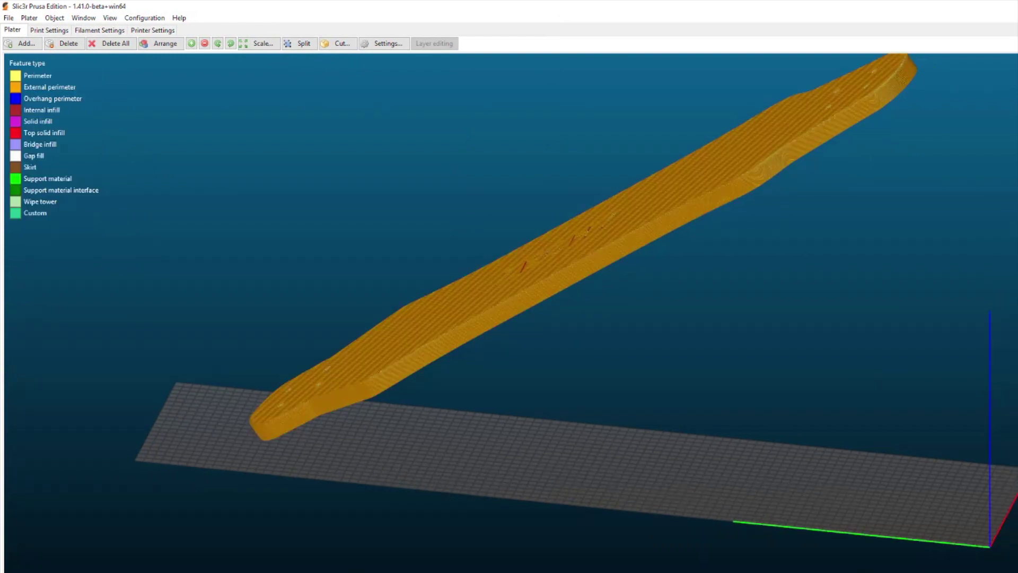
- Hide the top two layers in the preview and orbit down to view the gyroid infill
key("Down")
key("Down")
key("Down")
key("Down")
key("Down")
key("Down")
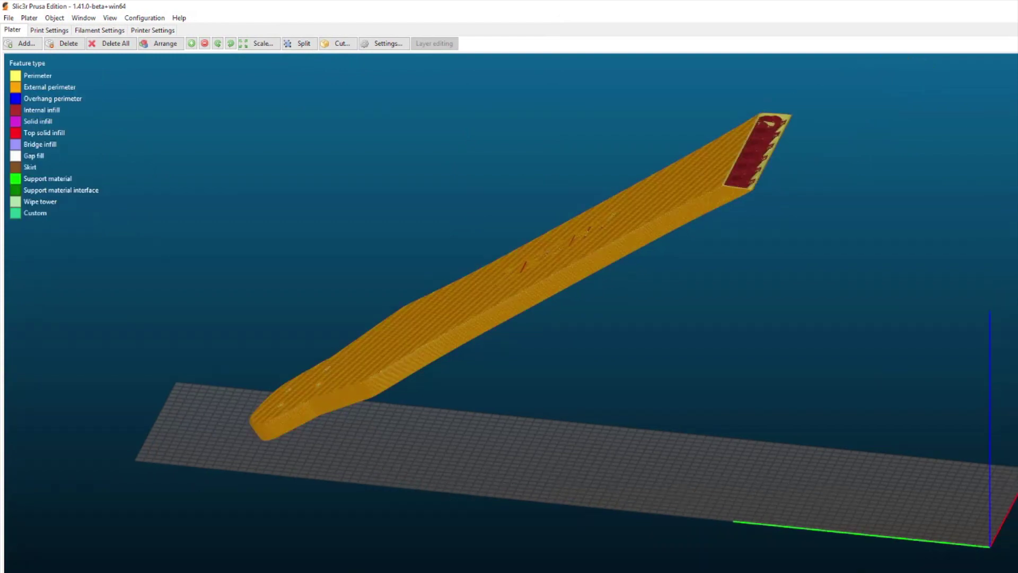
key("Down")
key("Down")
key("Down")
key("Down")
key("Down")
key("Down")
left_click_drag(760, 339, 550, 139)
left_click_drag(550, 137, 549, 180)
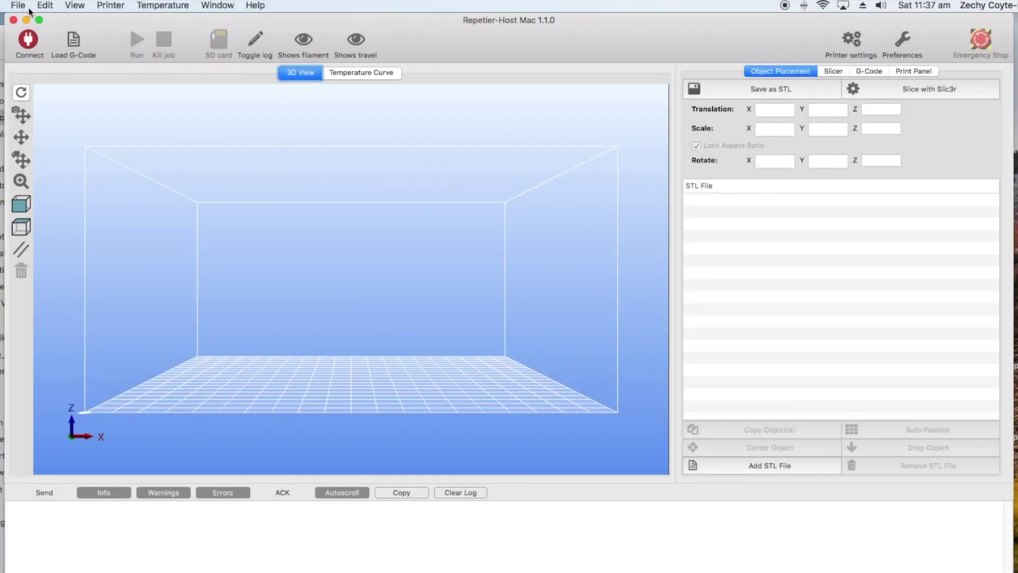
- Open the recent file Longboard 0.4.gcode in Repetier-Host
left_click(17, 6)
mouse_move(135, 32)
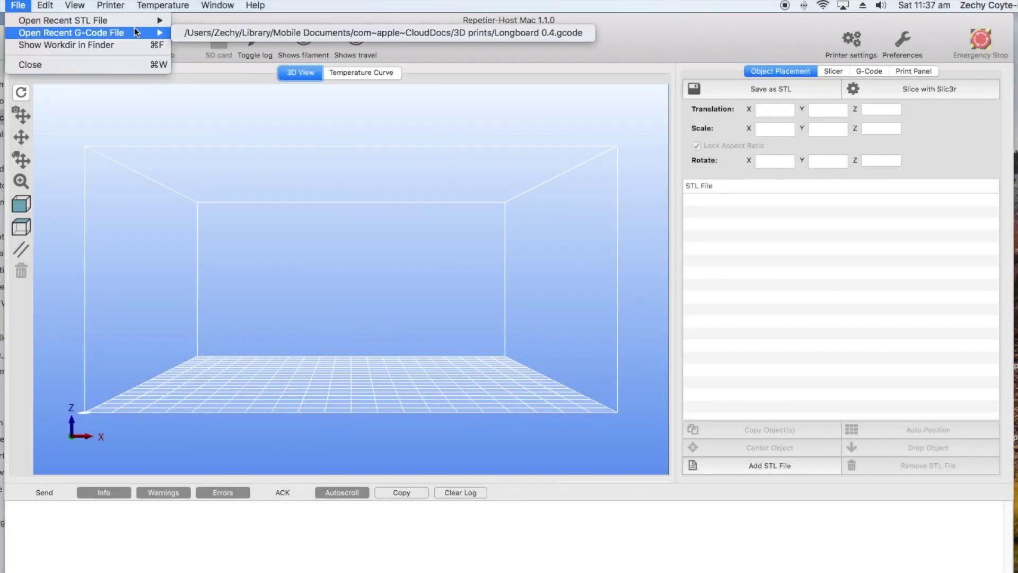
left_click(225, 31)
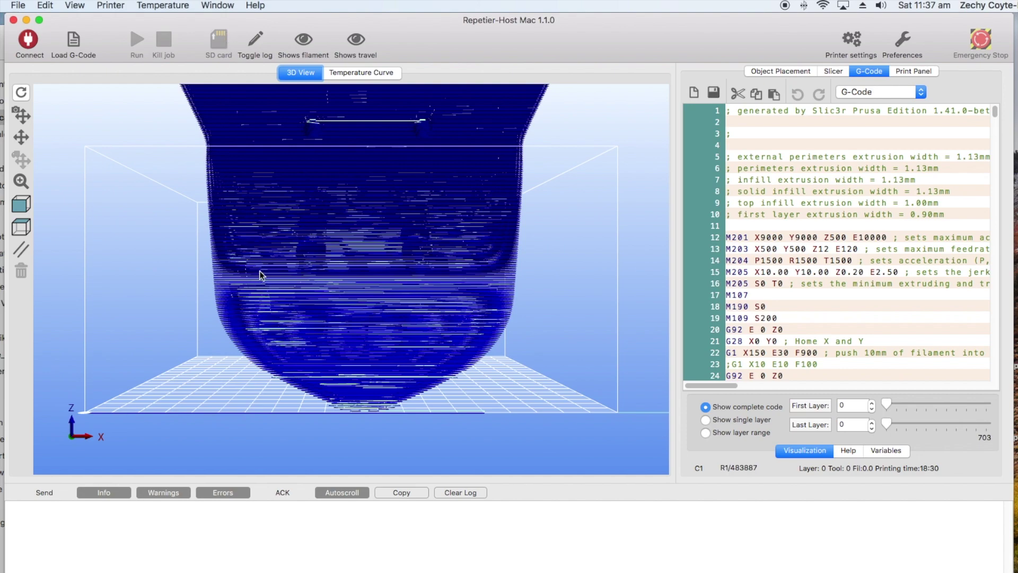
- Zoom out and orbit around the upright deck toolpaths, ending on the front view
scroll(261, 273, "down", 10)
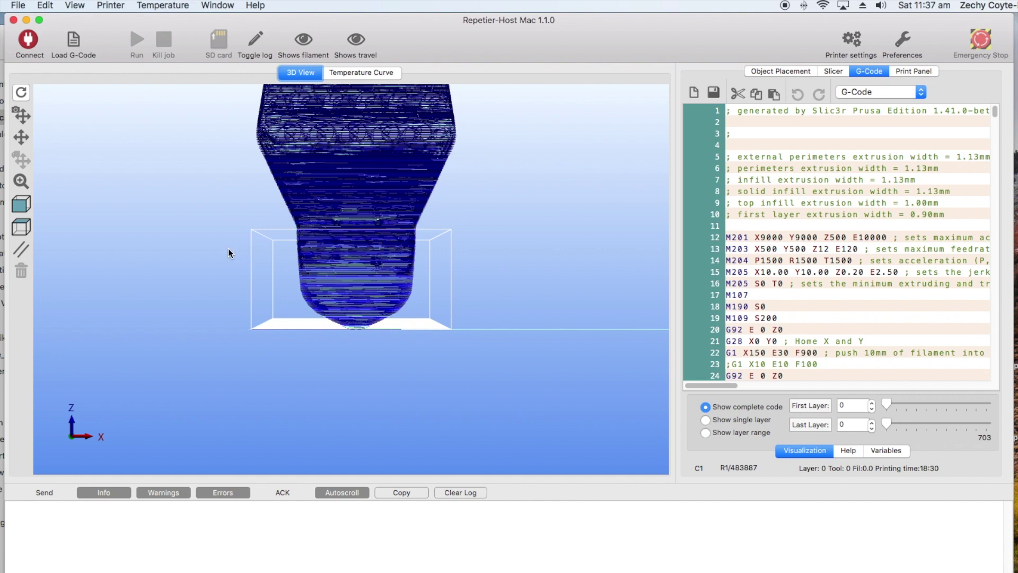
left_click_drag(229, 252, 409, 253)
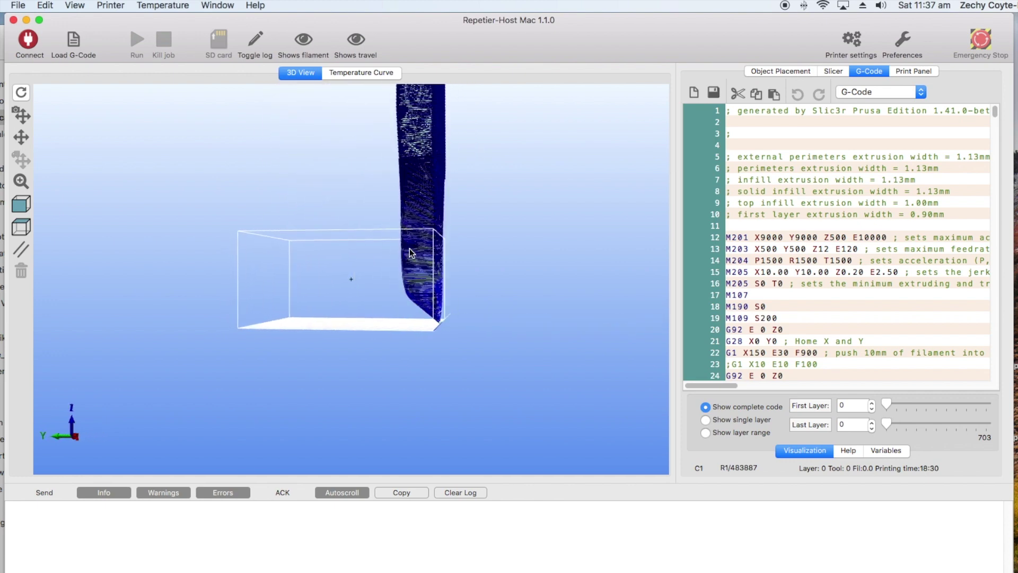
scroll(410, 252, "down", 5)
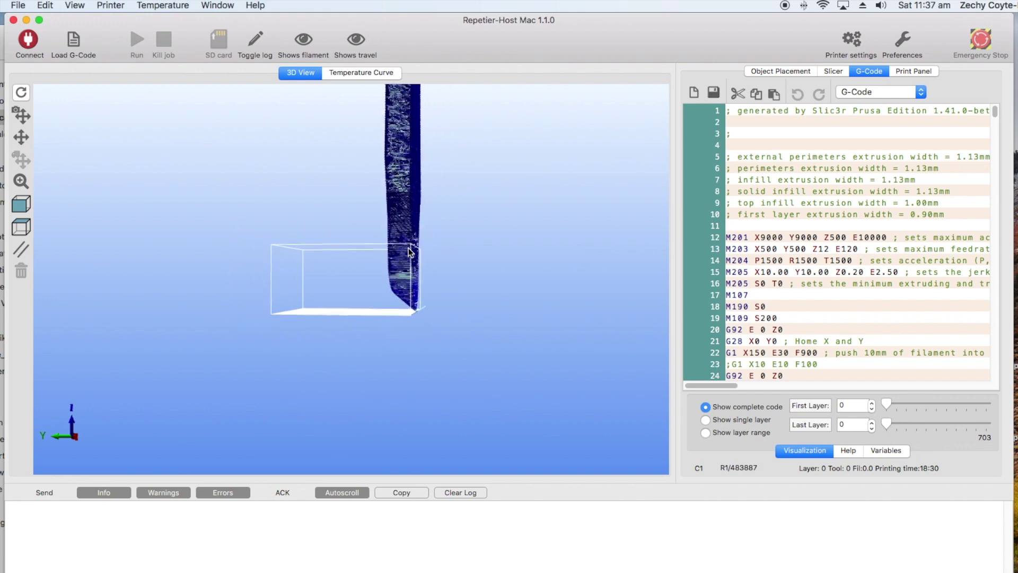
left_click_drag(409, 252, 350, 297)
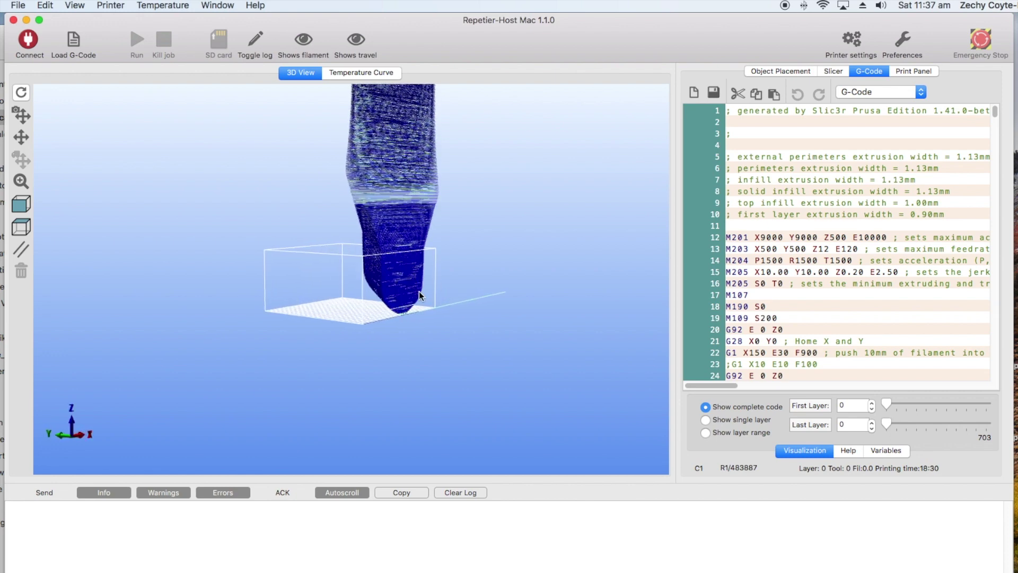
left_click(23, 211)
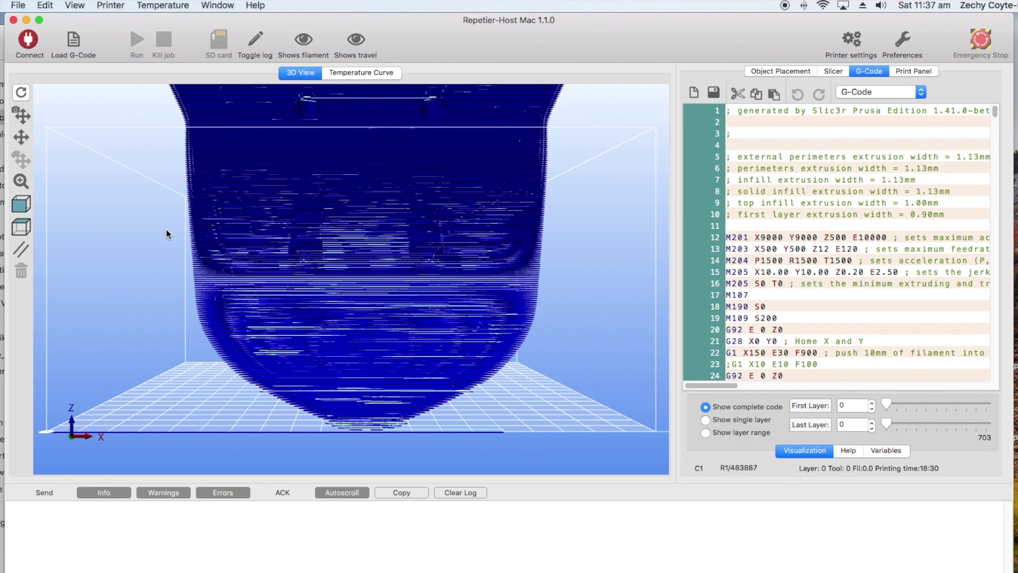